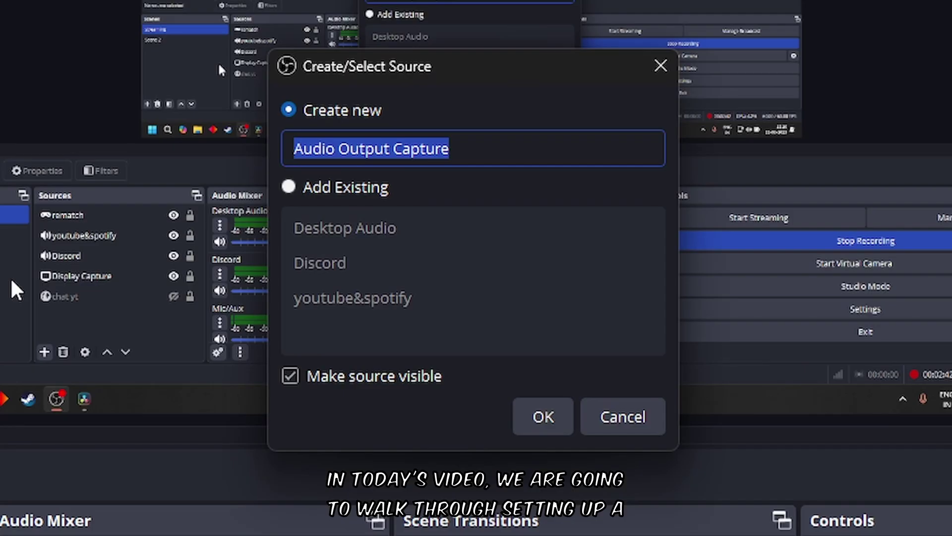
Name the new OBS audio source 'spotify', then scroll the Voicemeeter Banana download page.
text(spotify)
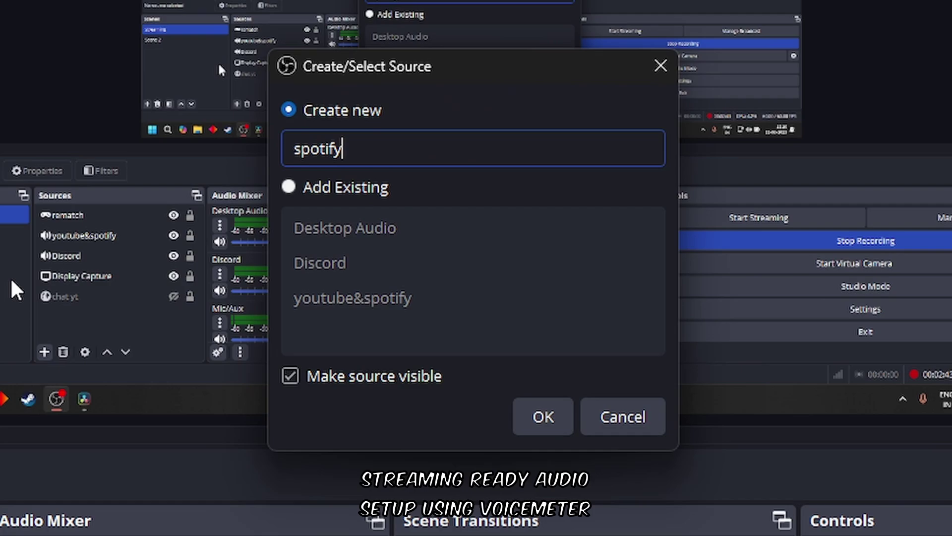
key(Return)
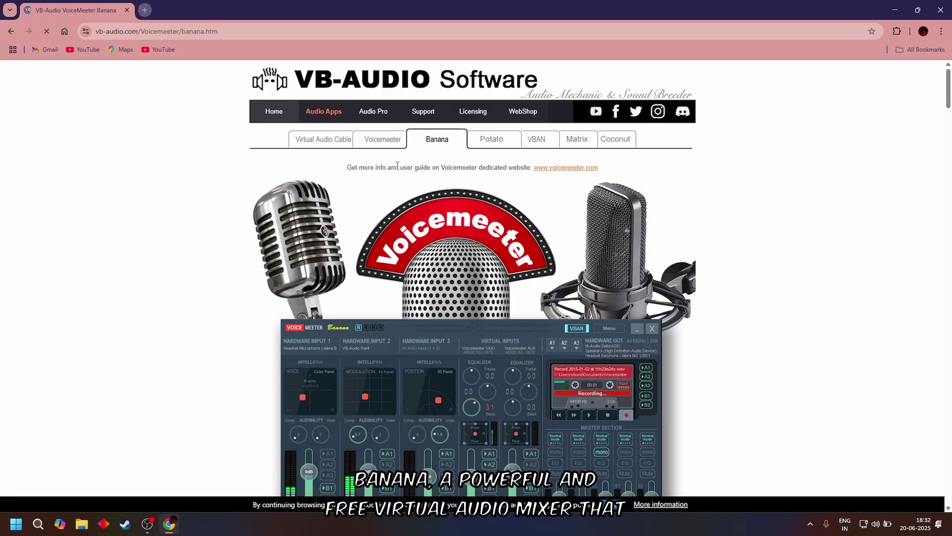
scroll(396, 178, down, 8)
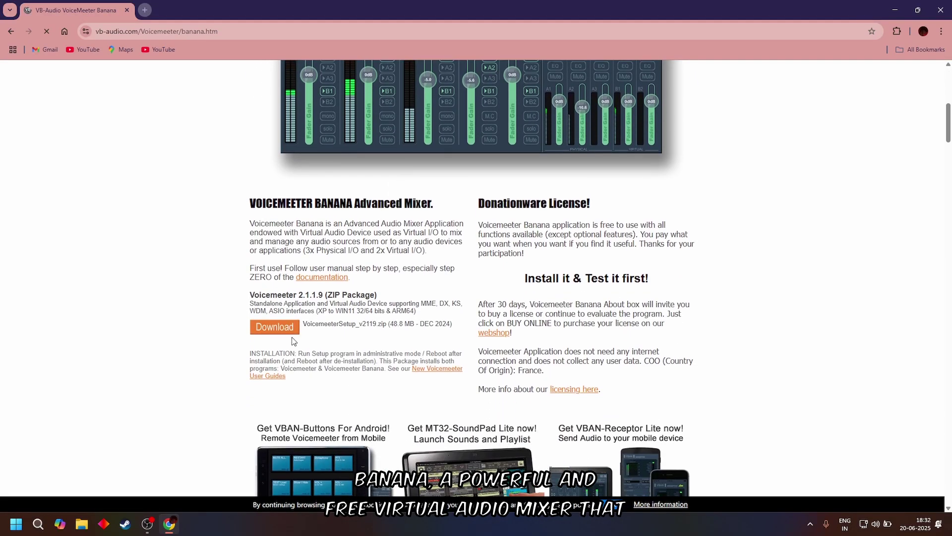
Download the Voicemeeter Banana 2.1.1.9 package from vb-audio.com and start installing it.
scroll(346, 294, up, 10)
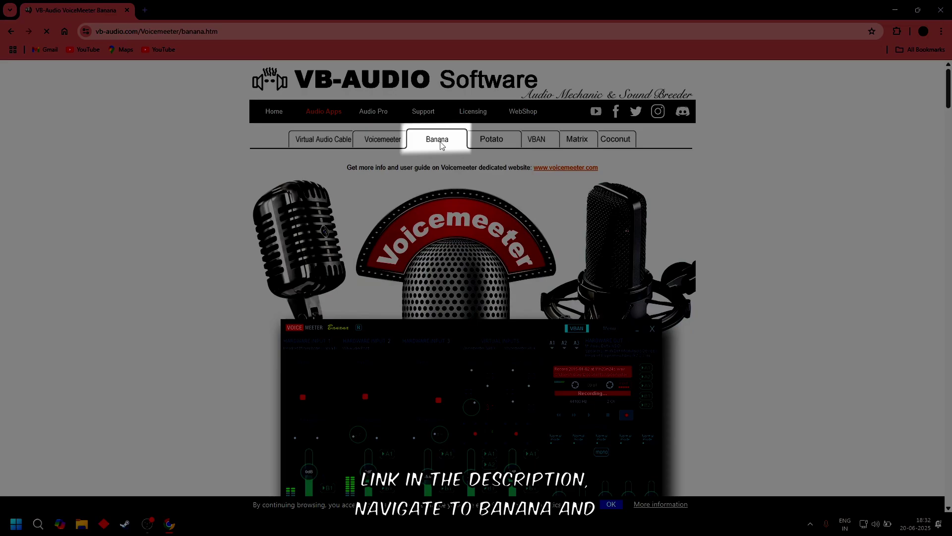
scroll(393, 198, down, 8)
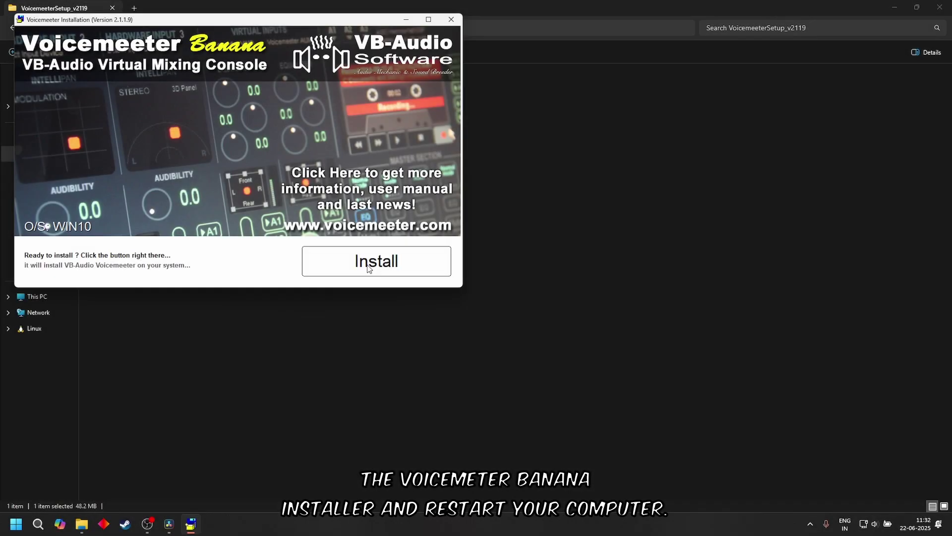
click(369, 268)
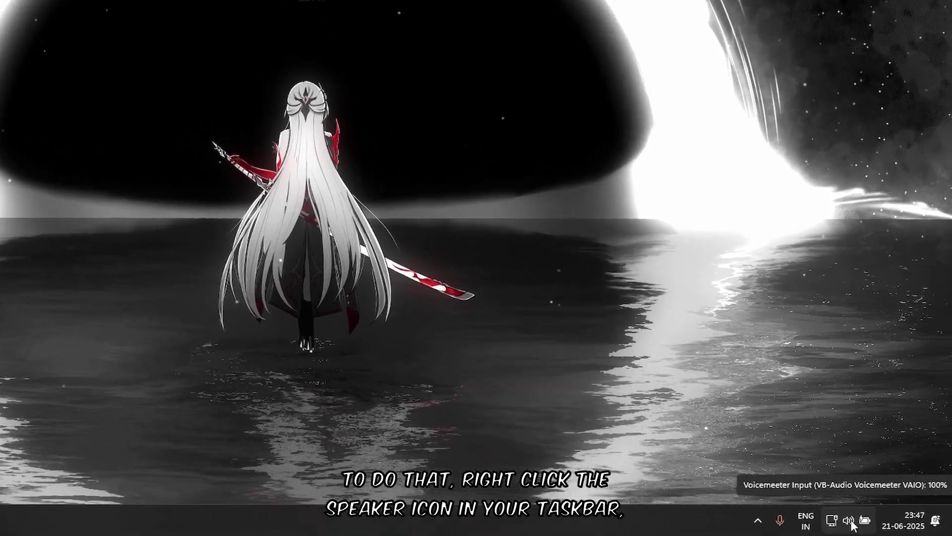
Open Windows Sound settings from the taskbar speaker, with Voicemeeter Input as output.
right_click(875, 525)
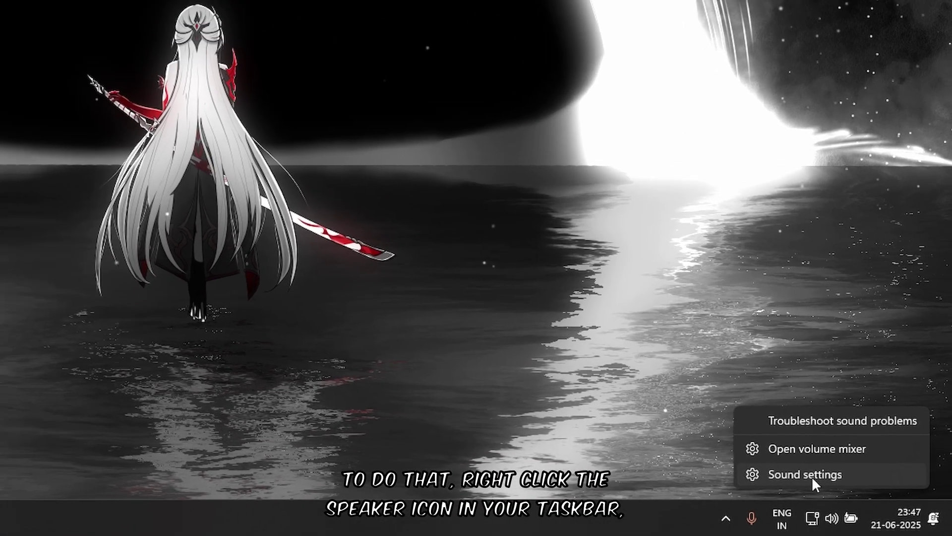
click(790, 465)
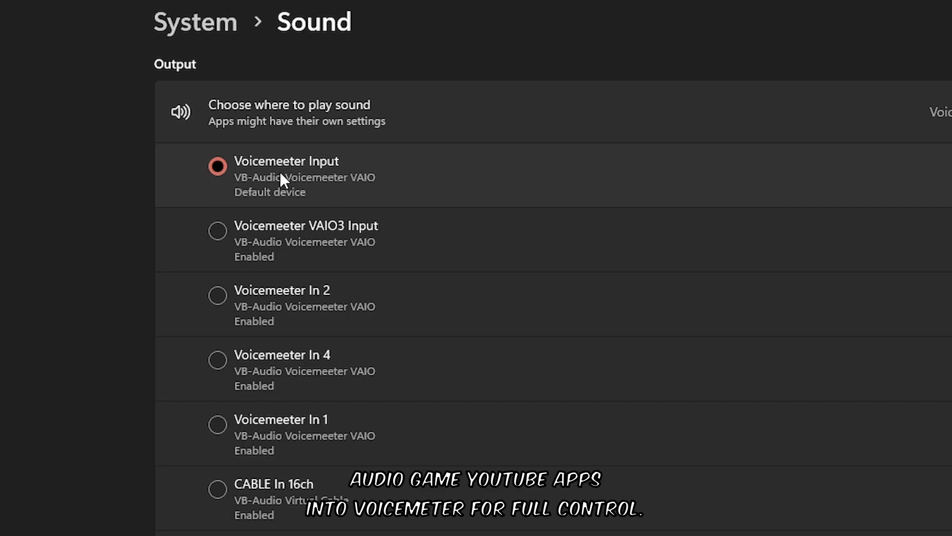
Confirm Voicemeeter Out B2 is the default input device, then close Settings.
scroll(254, 188, down, 10)
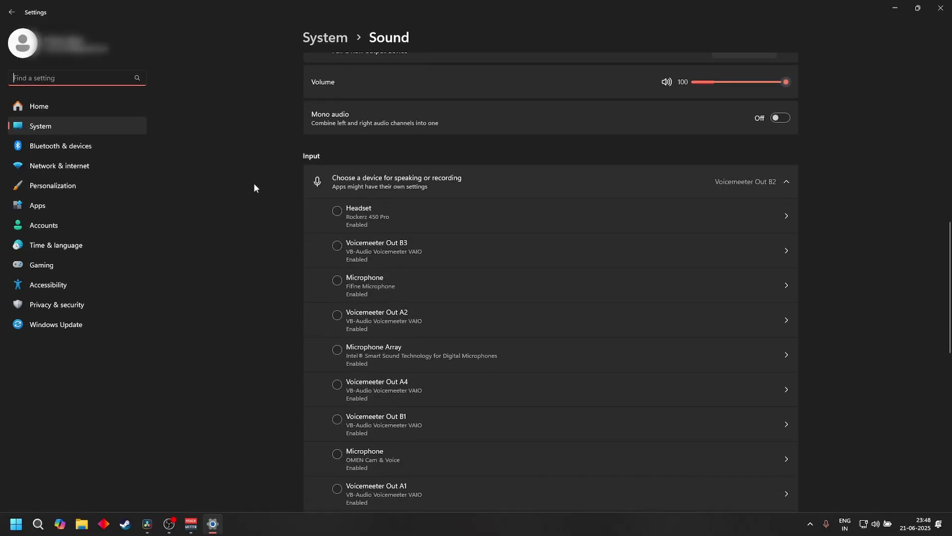
scroll(254, 187, down, 3)
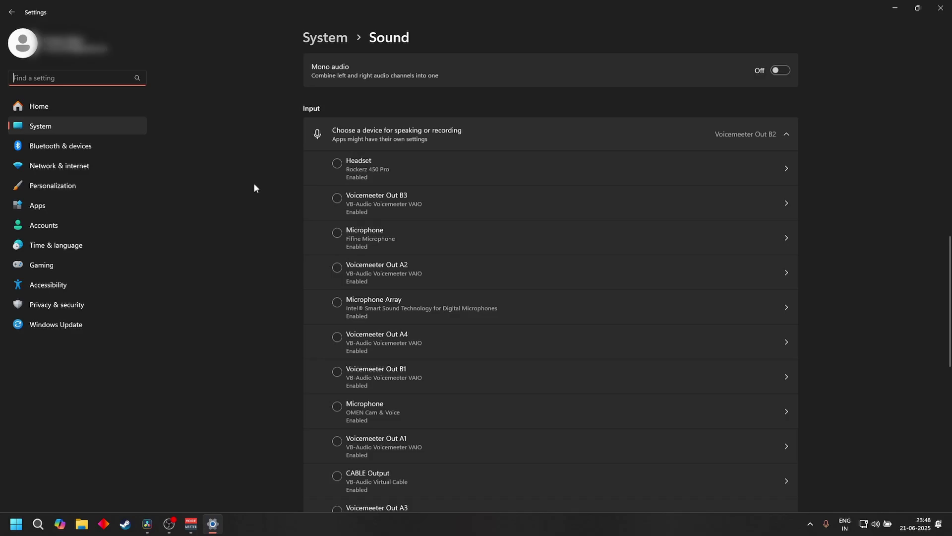
scroll(260, 188, up, 1)
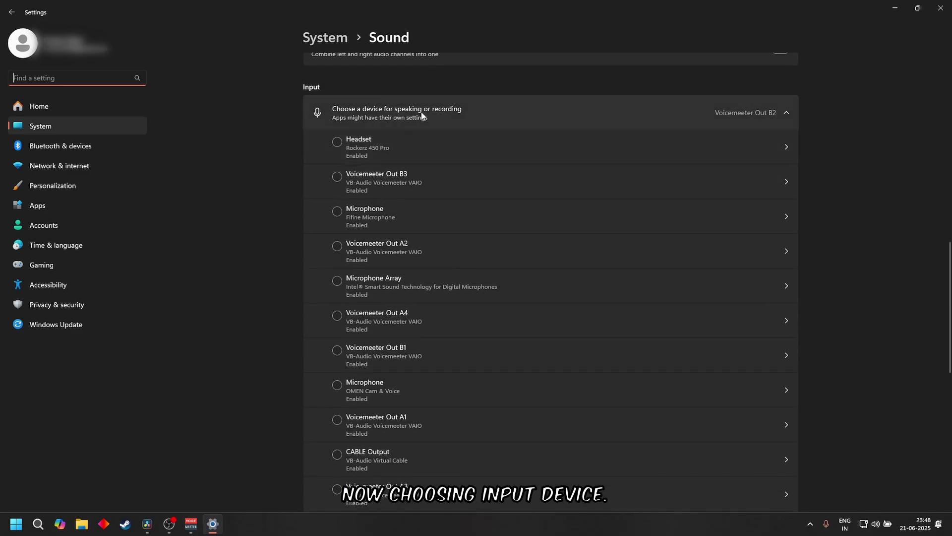
scroll(278, 149, up, 2)
scroll(306, 159, down, 8)
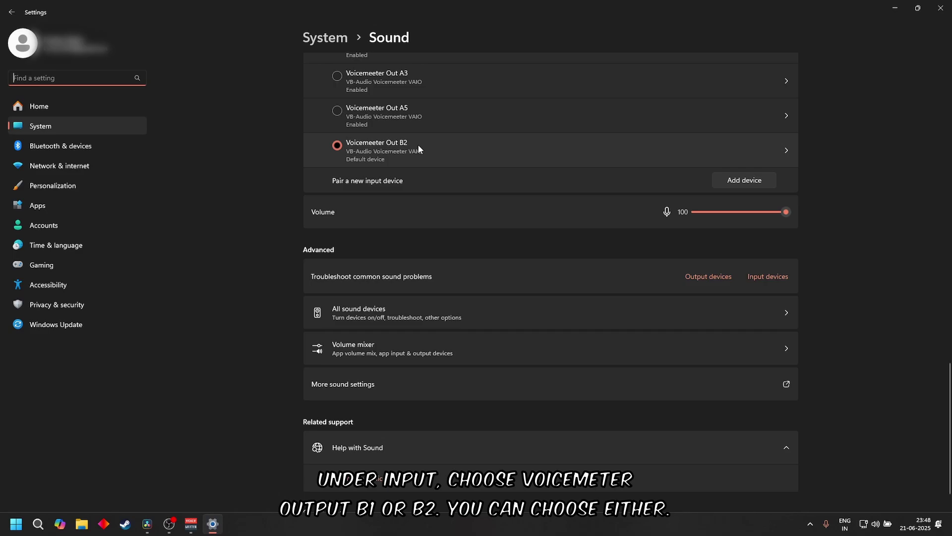
scroll(418, 144, up, 3)
scroll(428, 175, up, 1)
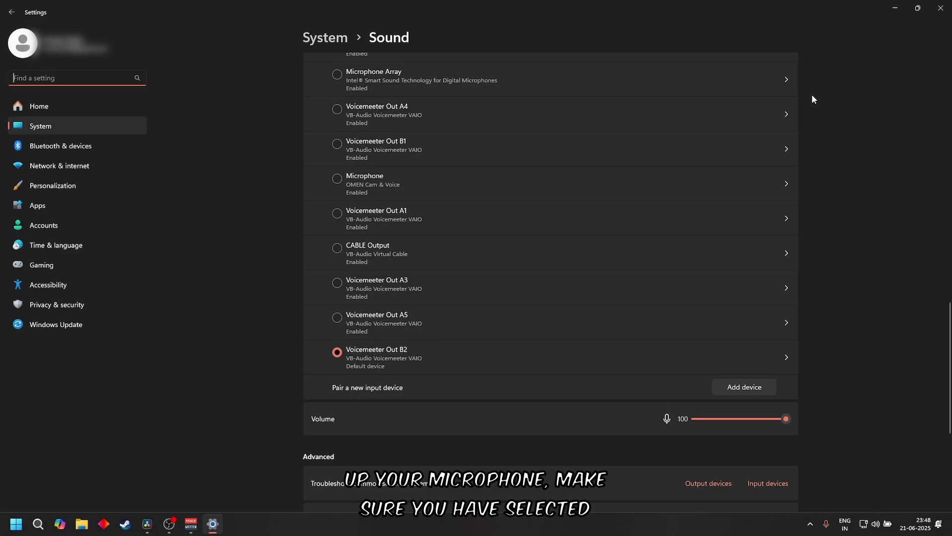
click(941, 8)
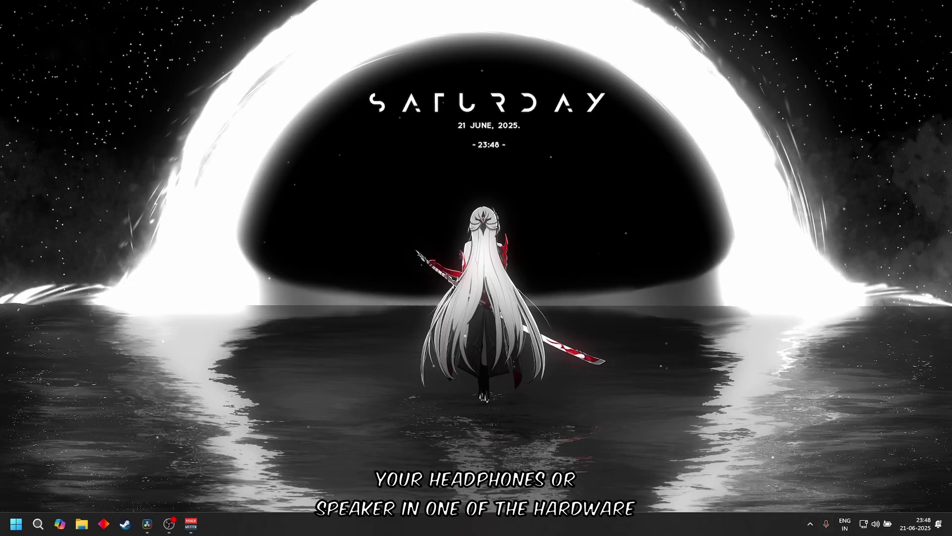
Send bus A1 to Headphones (Rockerz 450 Pro) and bus A2 to Speakers (Echo-0UF).
click(191, 523)
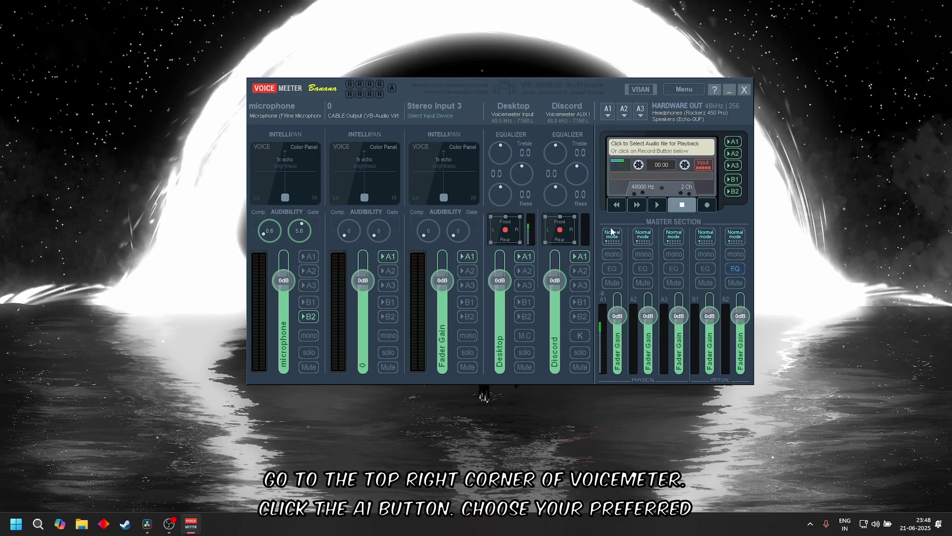
click(608, 110)
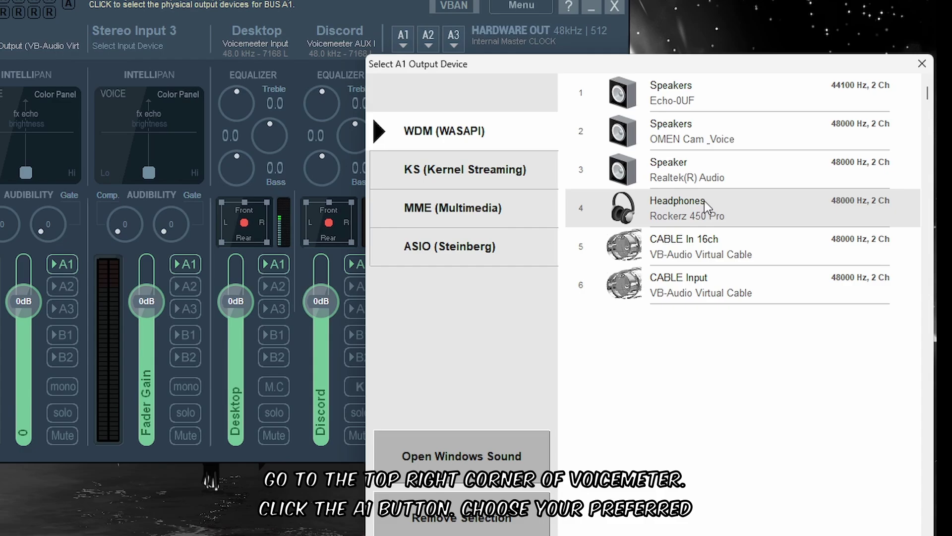
click(732, 208)
click(430, 40)
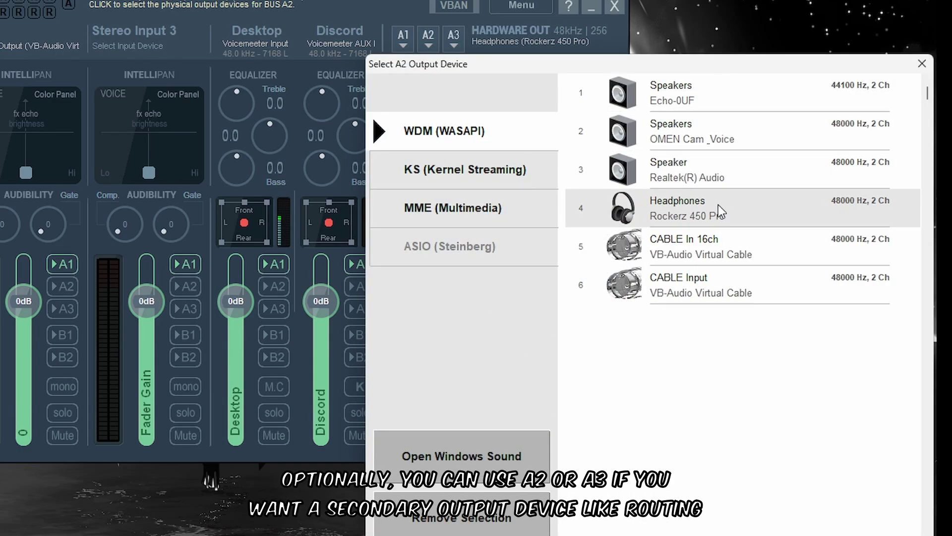
click(708, 92)
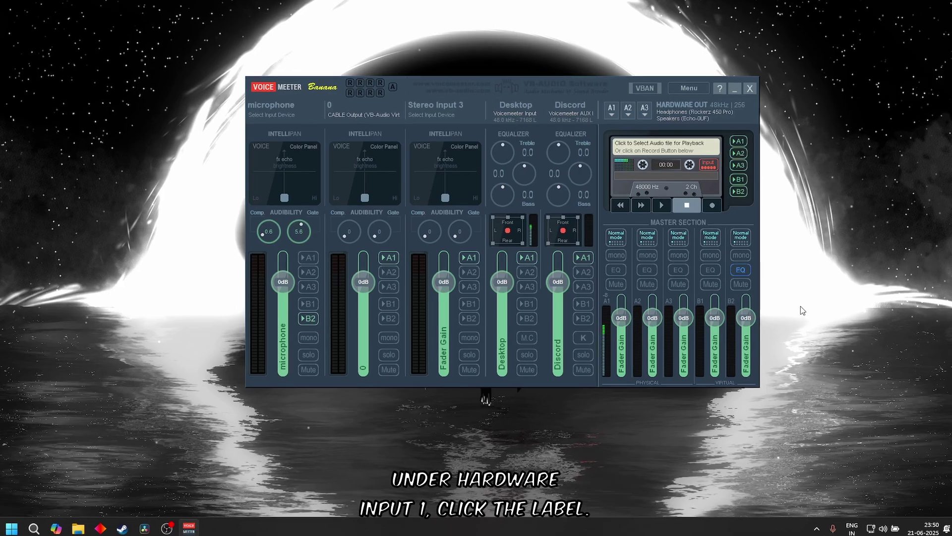
Assign Microphone (Fifine Microphone) to Hardware Input 1, leaving its A1 routing off.
click(262, 113)
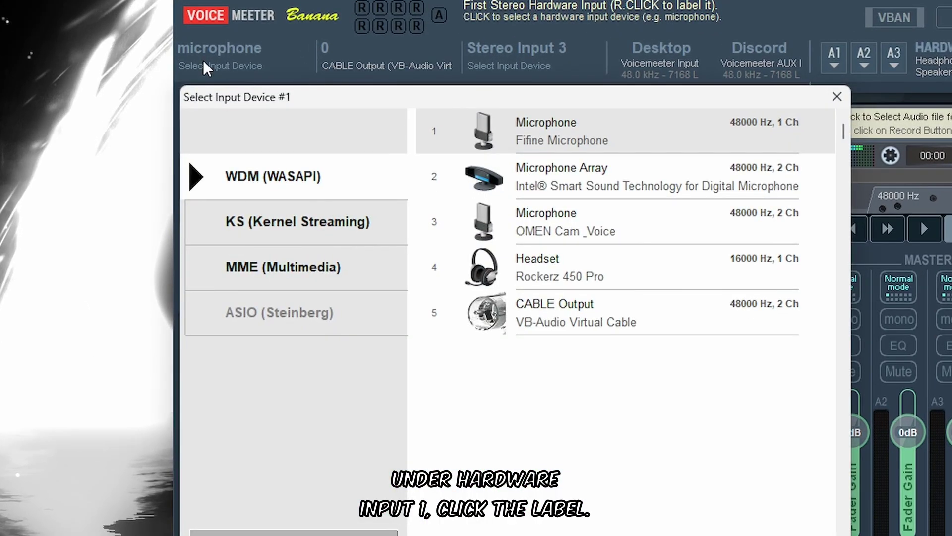
click(616, 139)
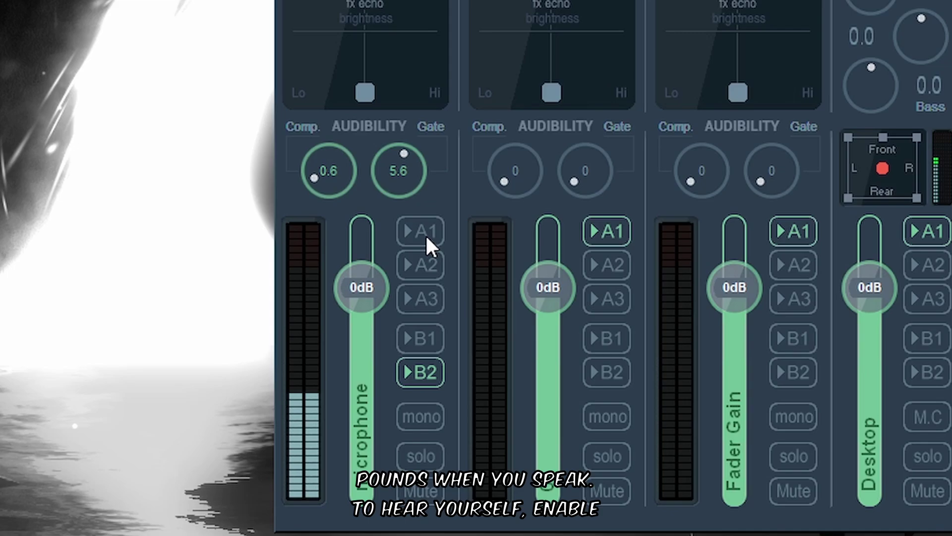
click(426, 236)
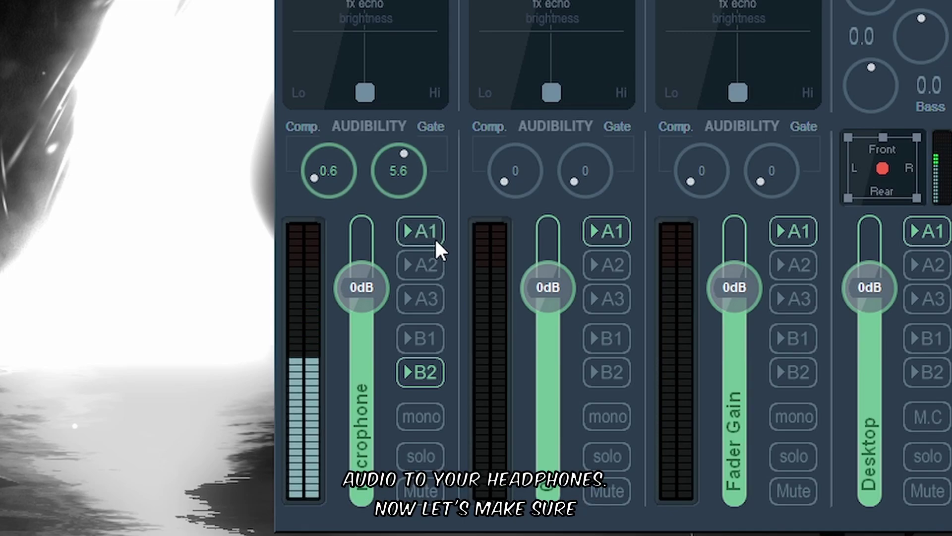
click(435, 237)
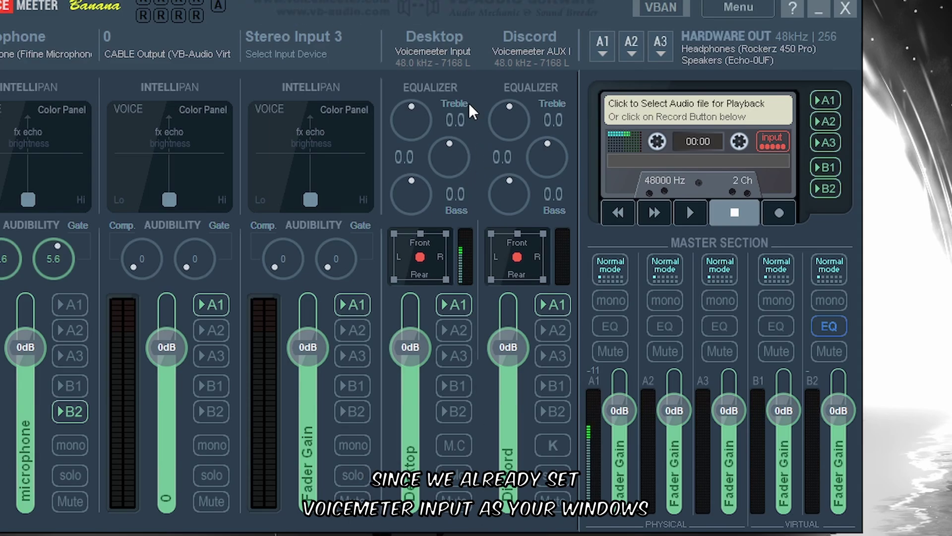
Keep the Desktop strip routed to A1 and reset its gain to 0 dB.
click(453, 310)
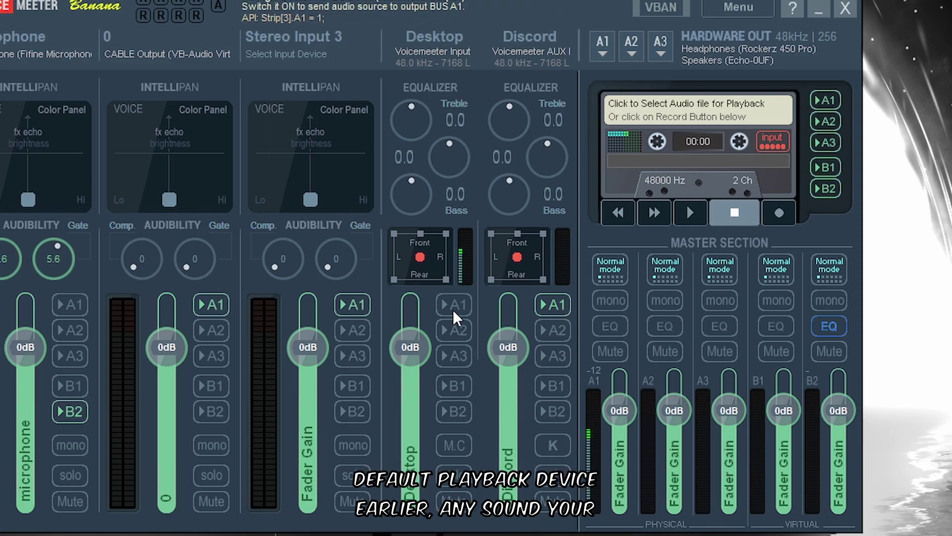
click(453, 305)
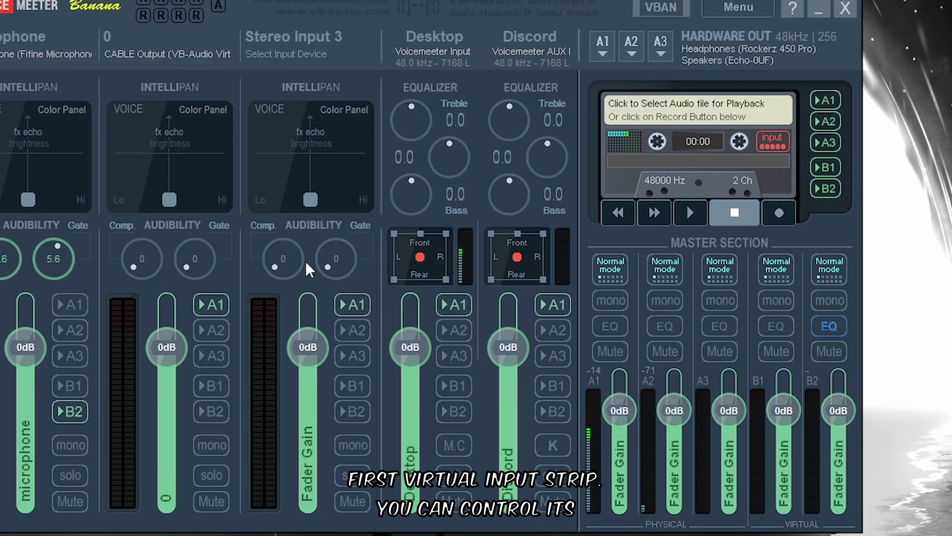
mouse_move(415, 342)
mouse_down()
mouse_move(426, 467)
mouse_move(410, 329)
mouse_up()
right_click(410, 333)
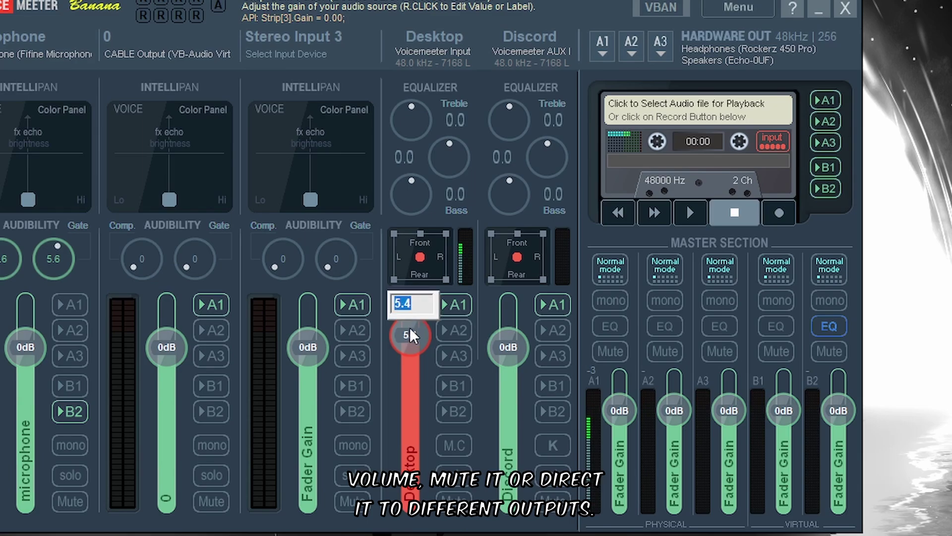
text(0)
key(Return)
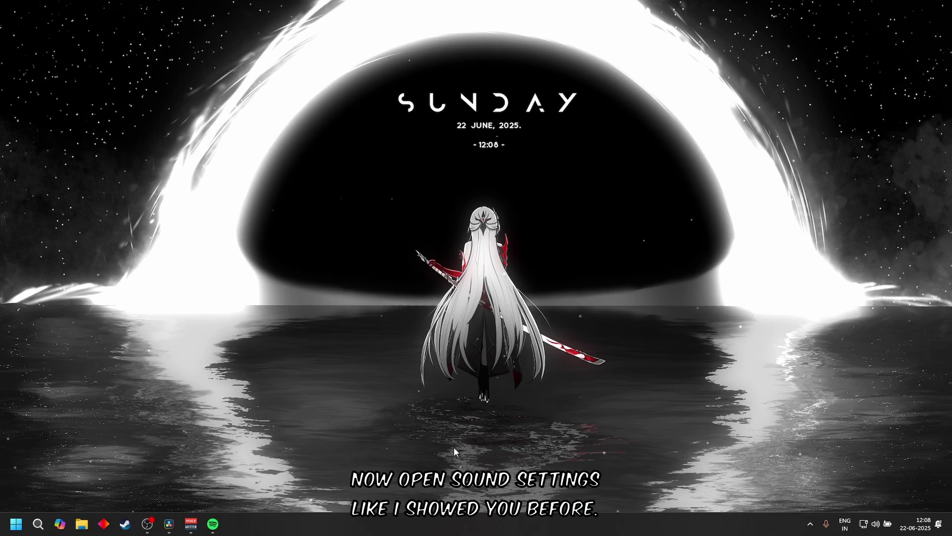
Set Spotify's output device to Voicemeeter AUX Input (VB-Audio Voicemeeter VAIO) in Sound settings.
right_click(875, 523)
click(862, 498)
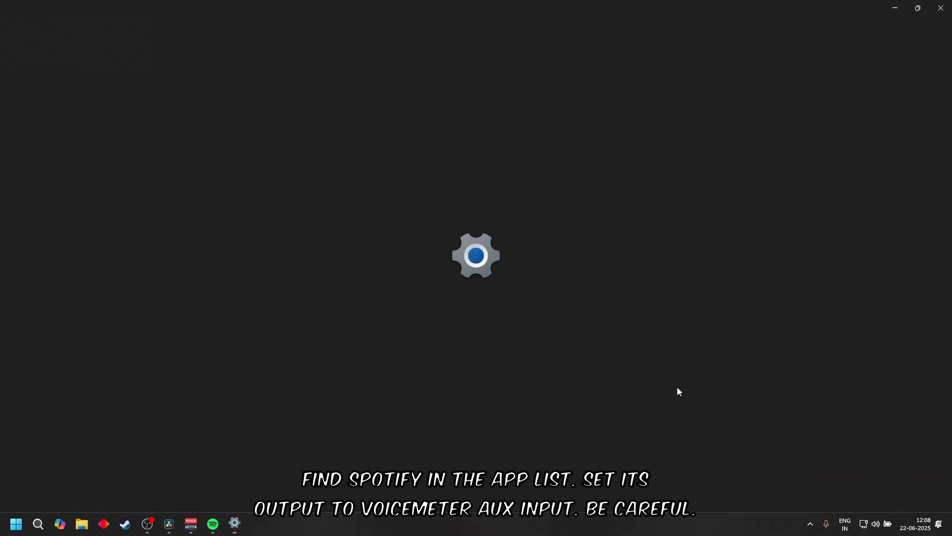
scroll(561, 364, down, 10)
scroll(561, 362, down, 5)
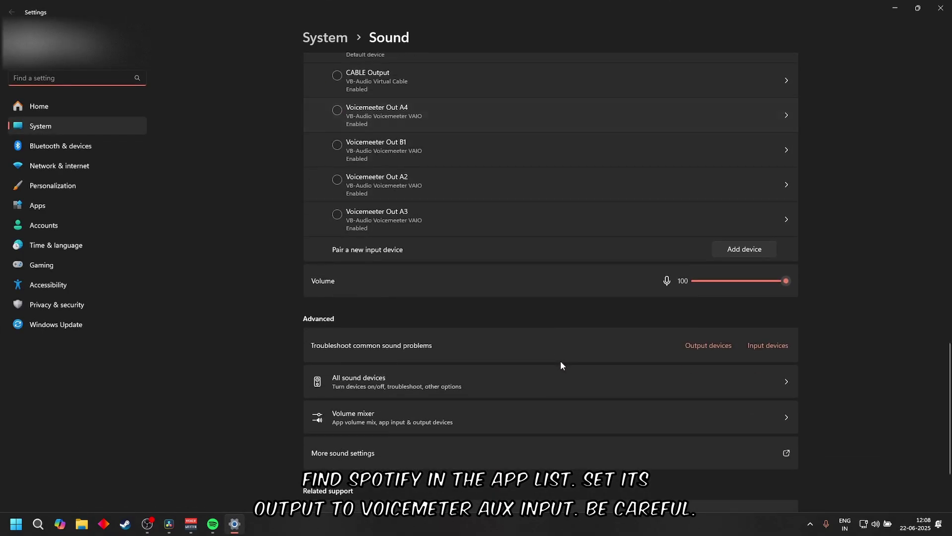
scroll(367, 431, down, 5)
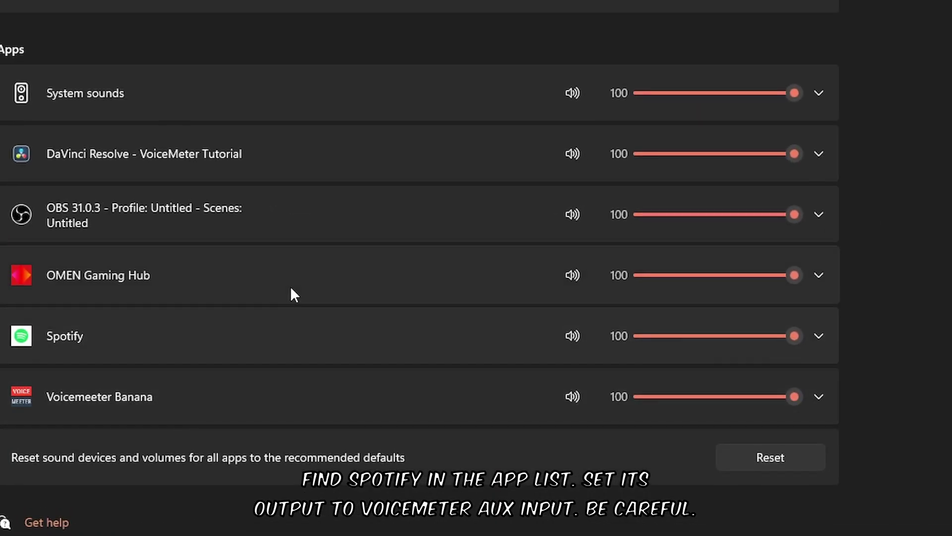
click(826, 341)
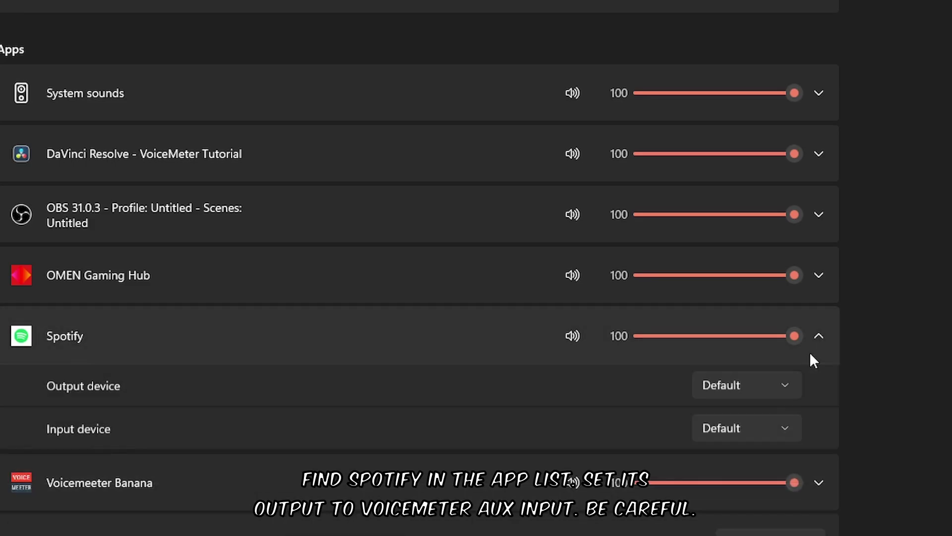
click(764, 389)
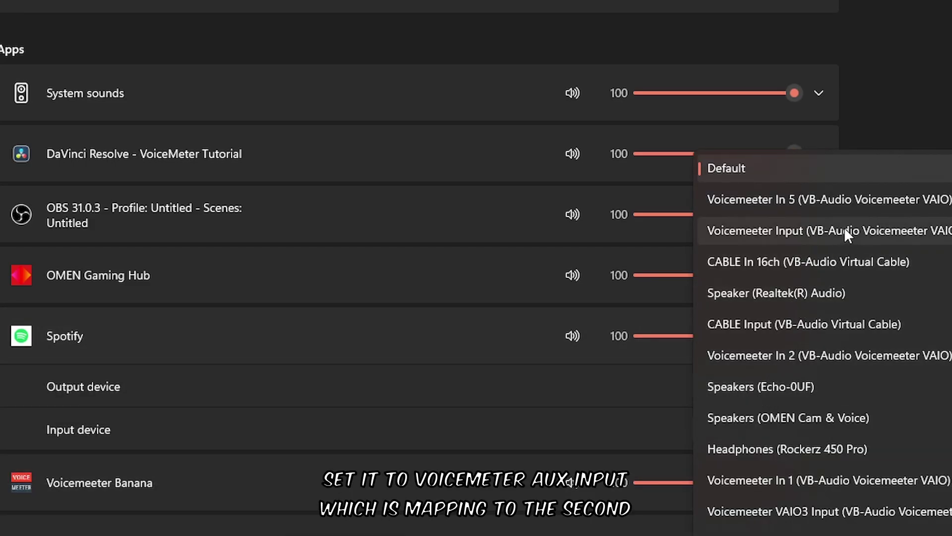
scroll(833, 352, down, 2)
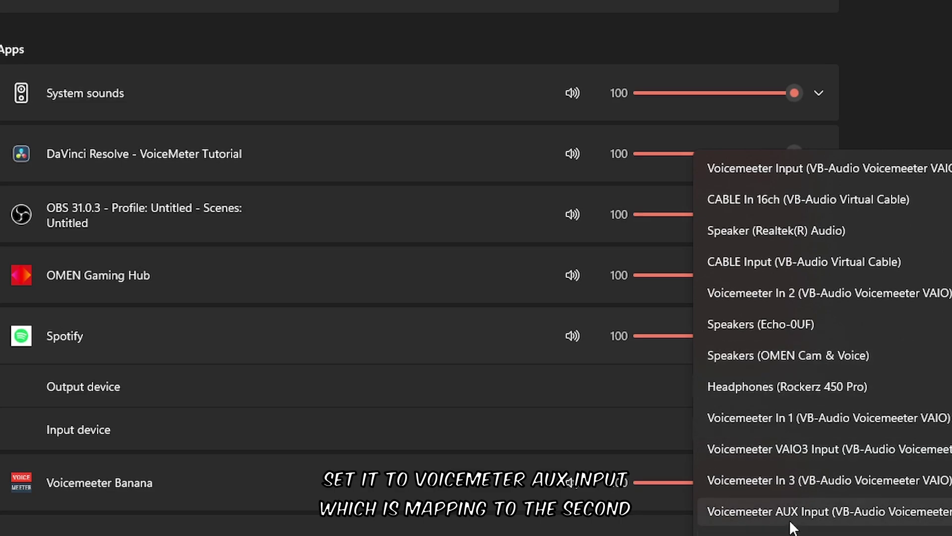
click(847, 509)
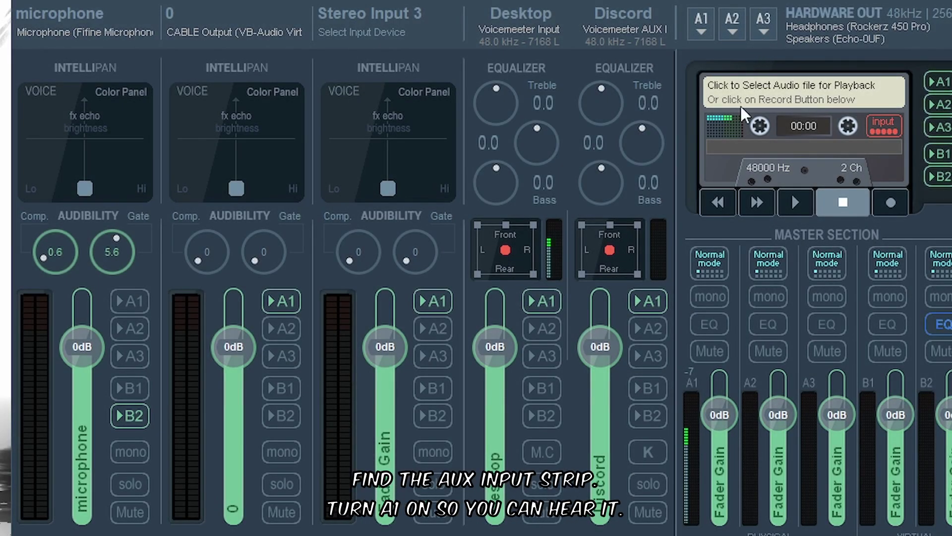
Turn the Discord AUX strip's A1 output off and back on.
click(659, 306)
click(659, 306)
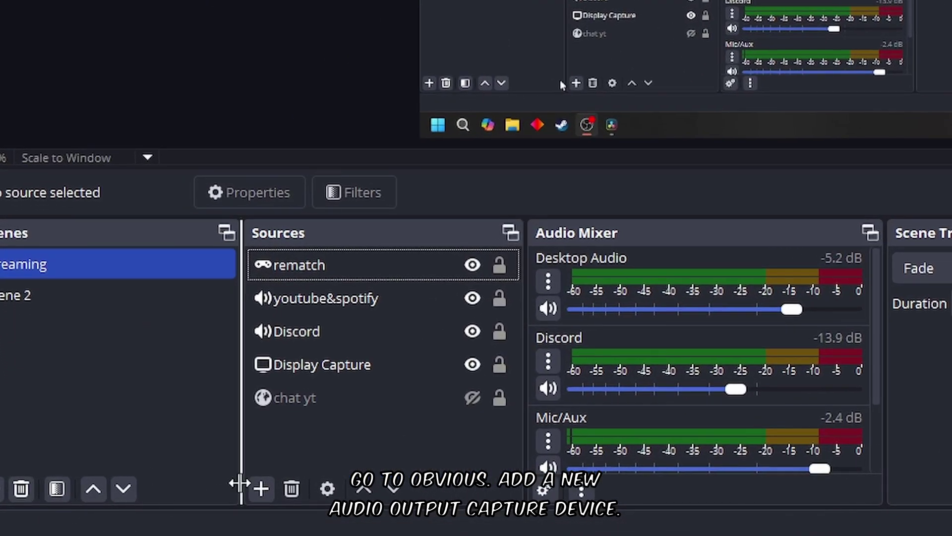
Add an Audio Output Capture source 'spotify' on Voicemeeter AUX Input to the 'streaming' scene.
click(138, 487)
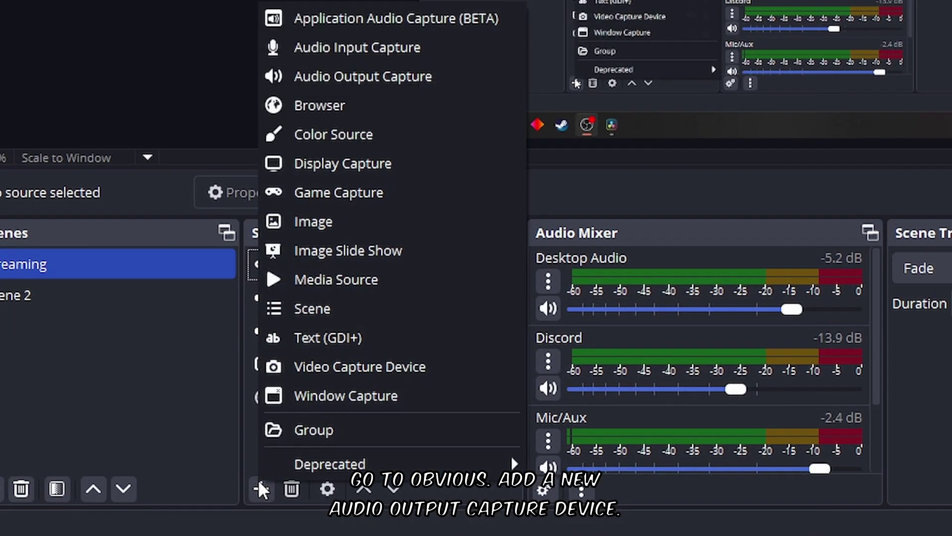
click(362, 77)
text(spo)
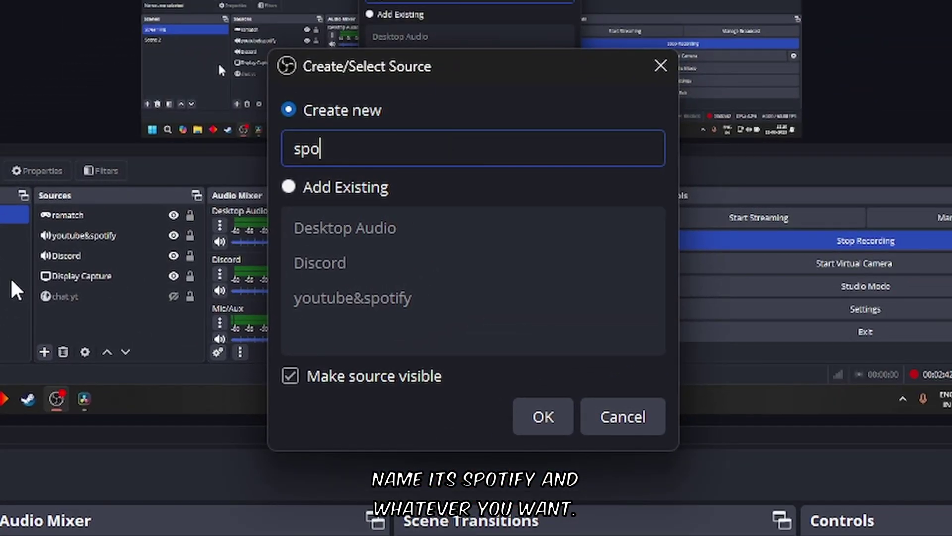
text(tify)
key(Return)
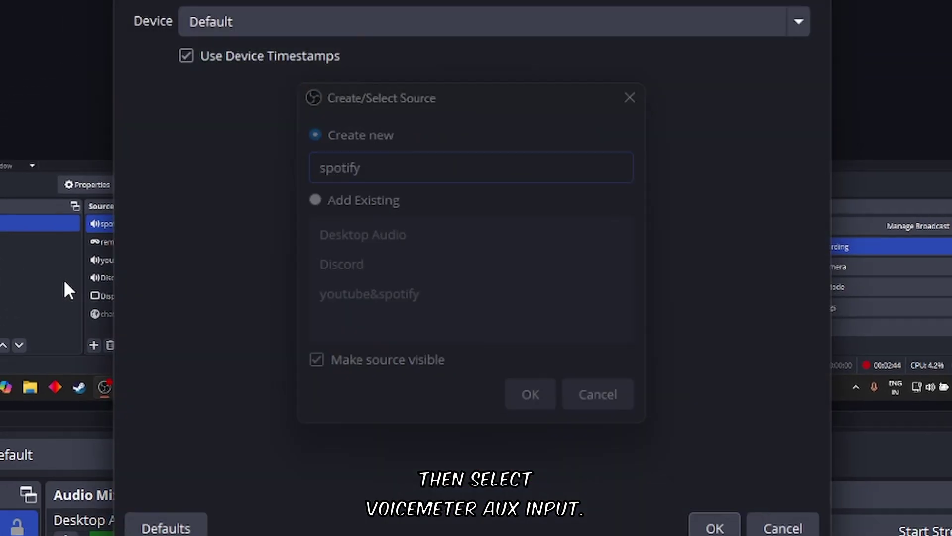
click(254, 22)
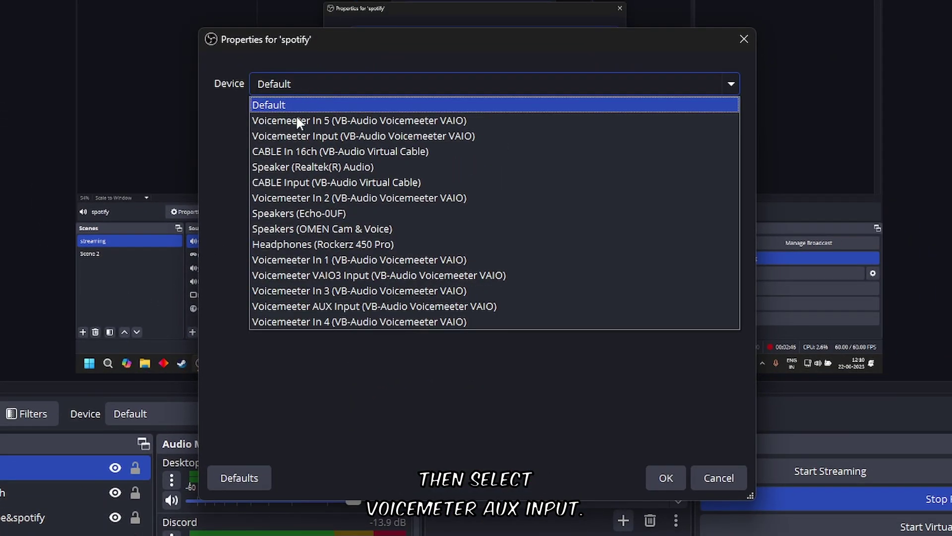
click(404, 306)
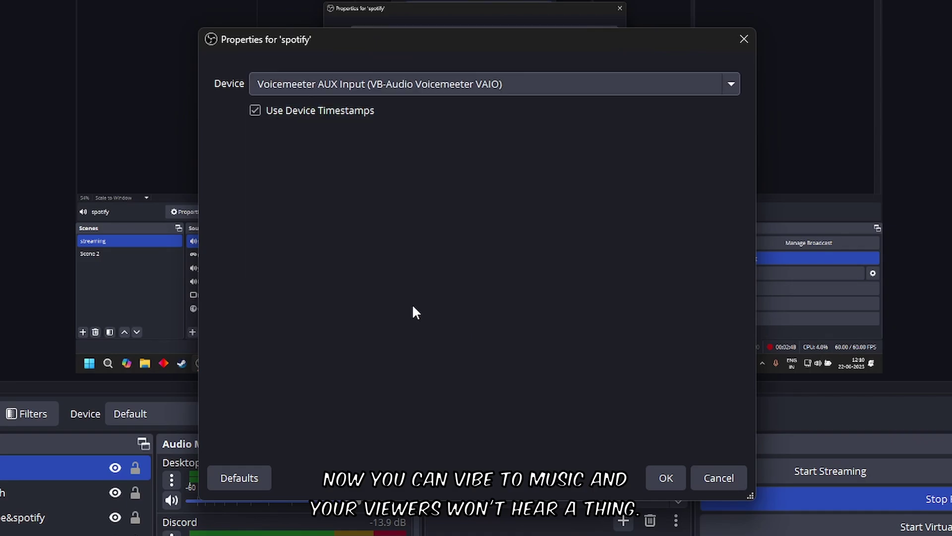
click(666, 469)
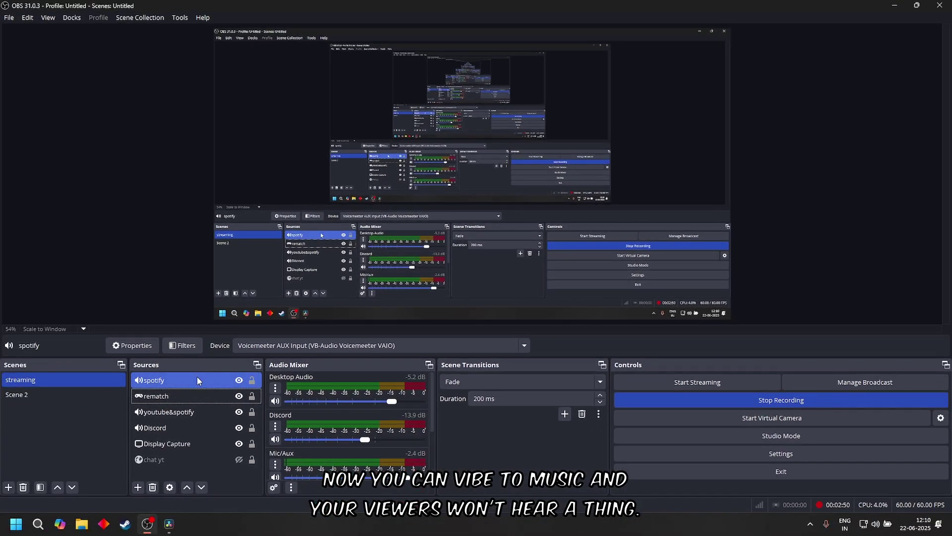
scroll(284, 407, down, 3)
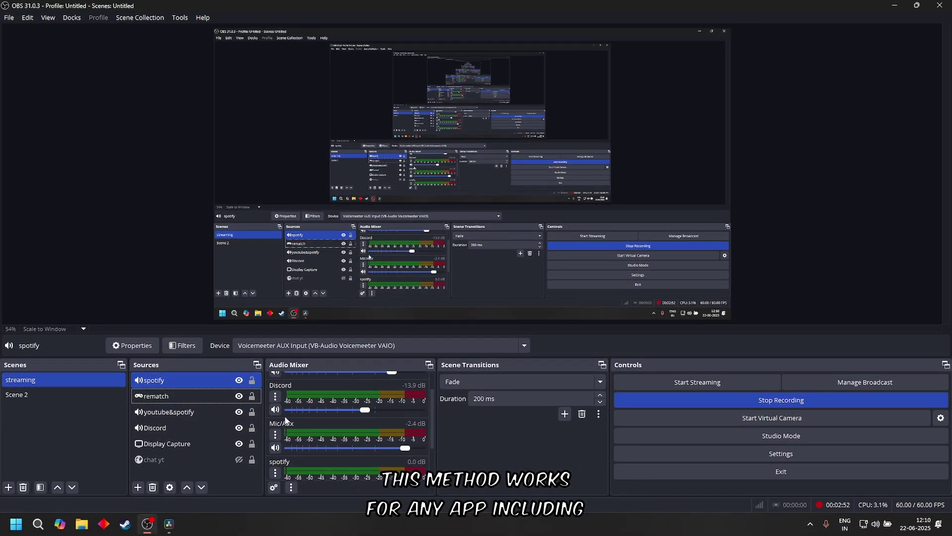
scroll(306, 424, down, 1)
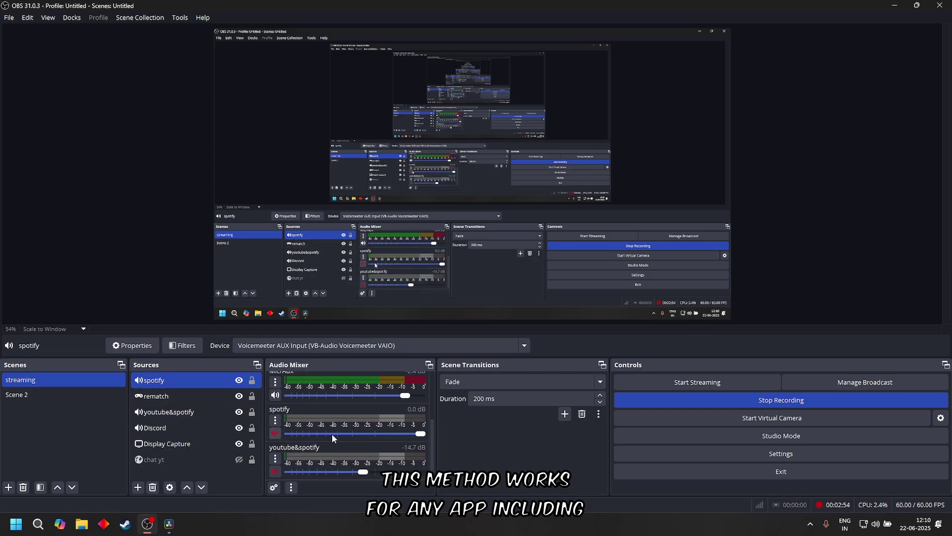